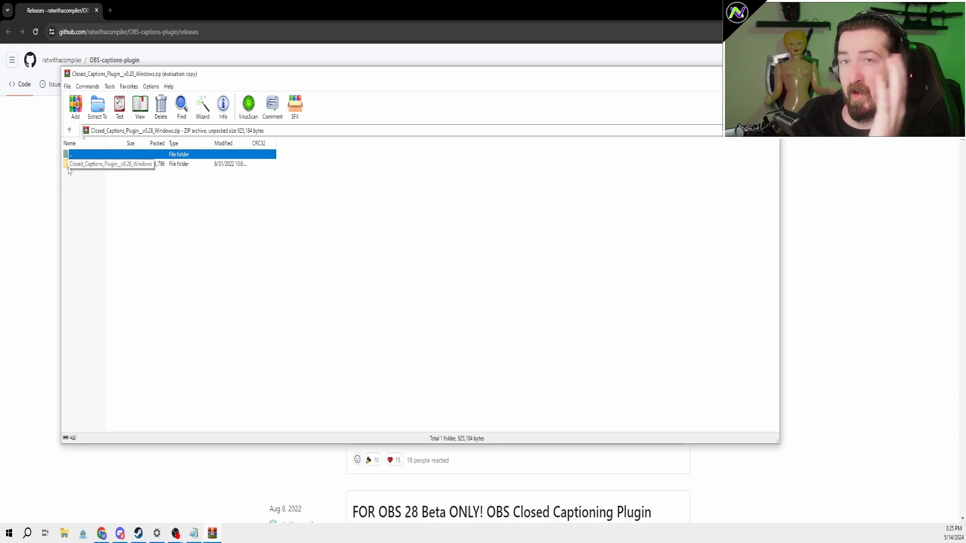
Browse the Closed Captions plugin archive down to its obs-plugins\64bit folder holding the plugin file.
double_click(66, 165)
double_click(65, 168)
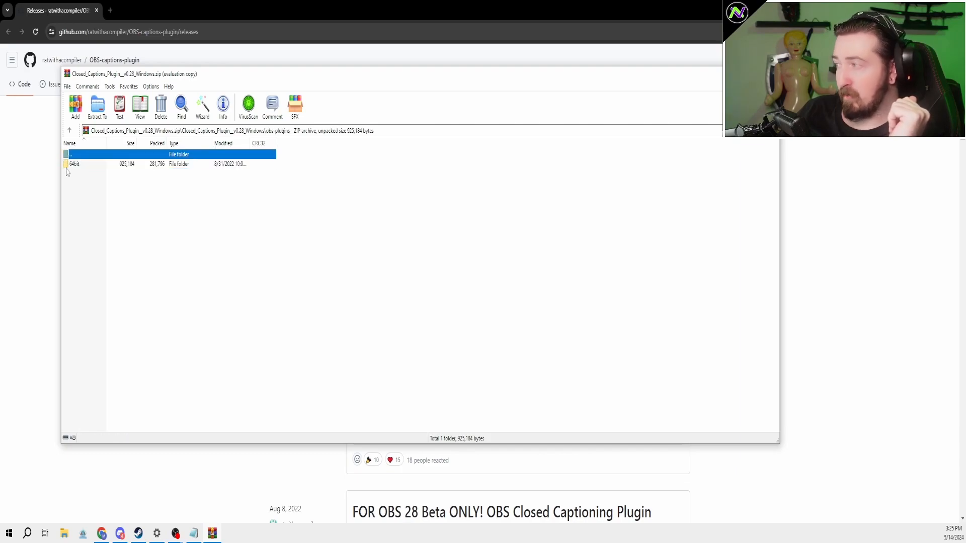
double_click(67, 168)
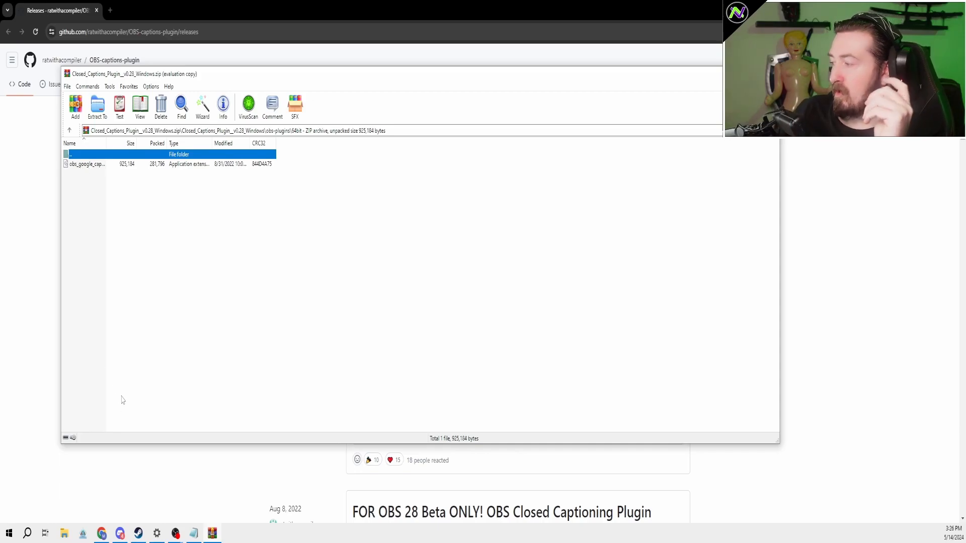
In File Explorer, open the OBS plugin folder at C:\Program Files\obs-studio\obs-plugins\64bit.
click(66, 534)
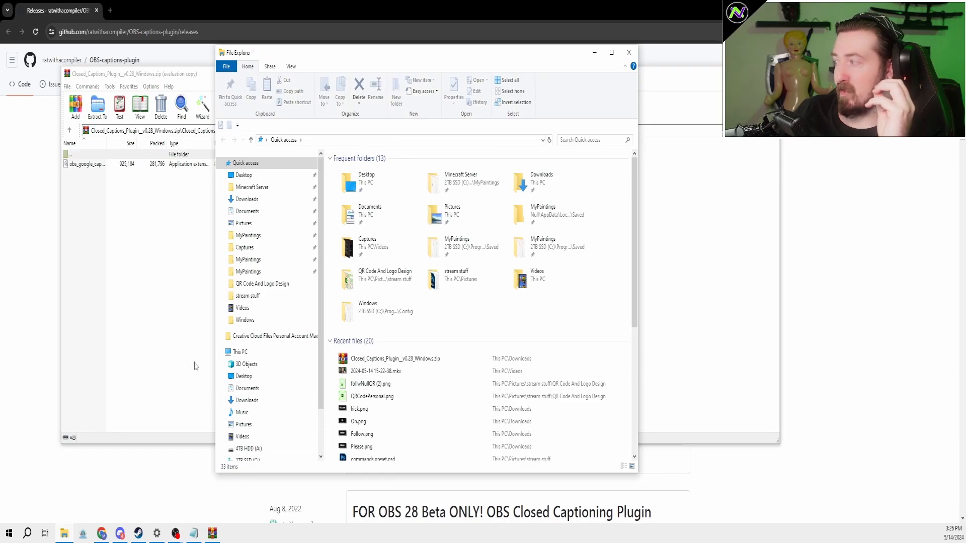
scroll(264, 448, down, 1)
click(267, 441)
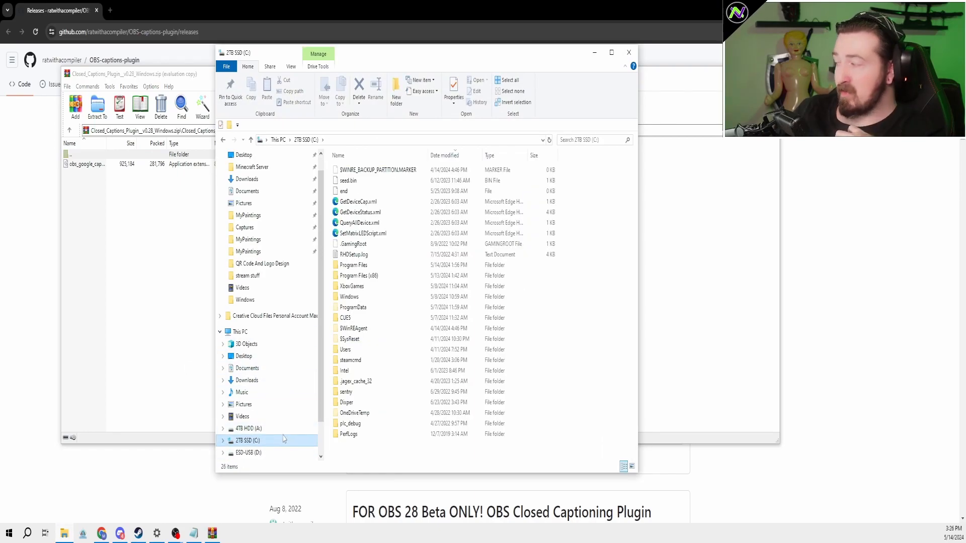
double_click(371, 268)
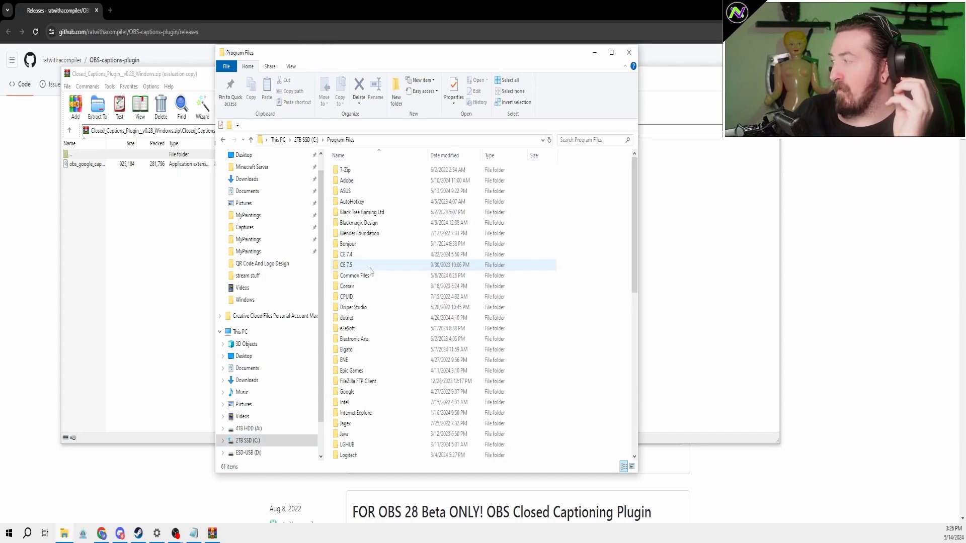
scroll(382, 287, down, 10)
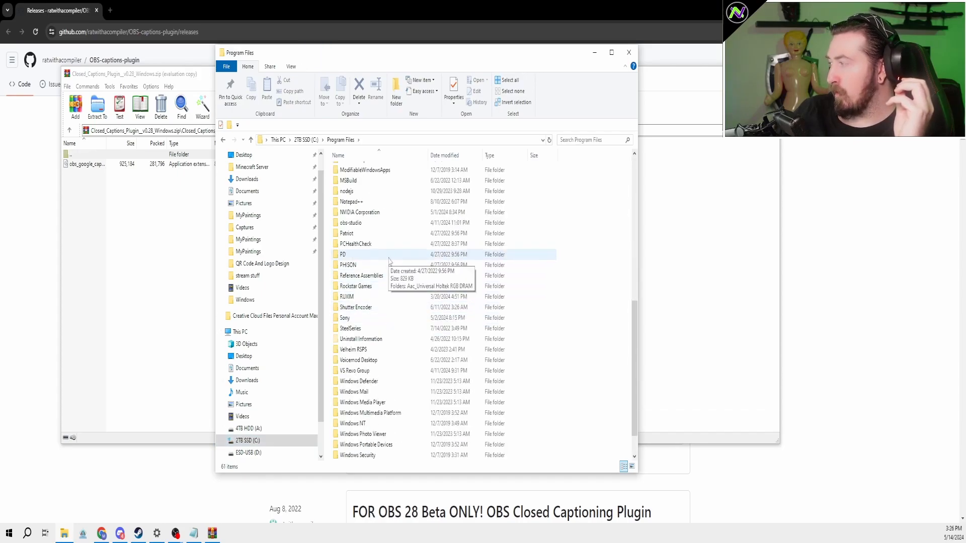
double_click(372, 223)
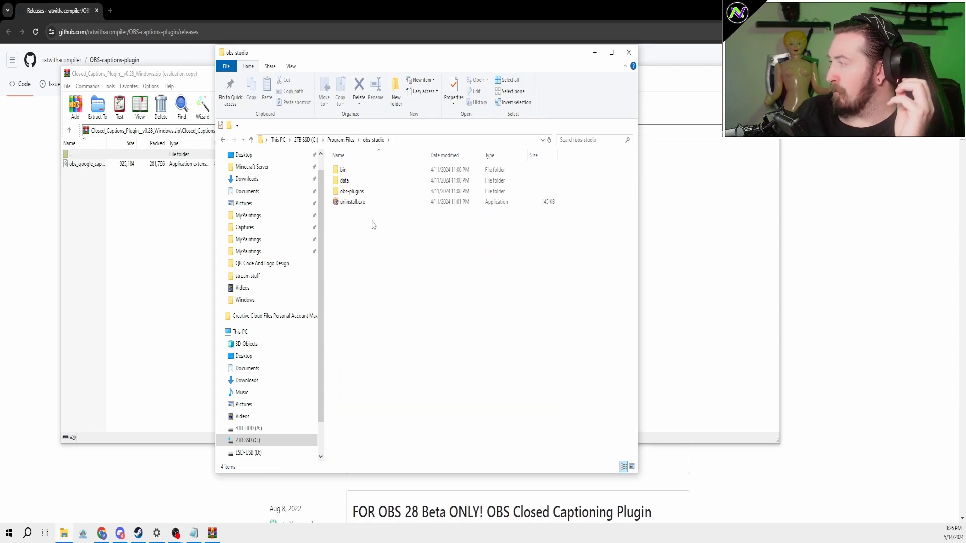
double_click(368, 191)
double_click(365, 173)
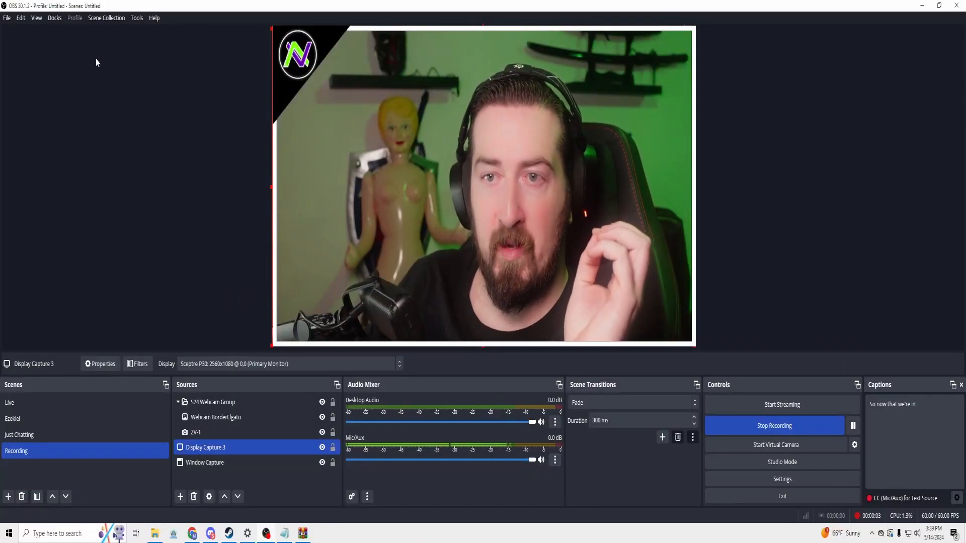
In OBS, open the Cloud Closed Captions settings, review the general options and save them.
click(137, 19)
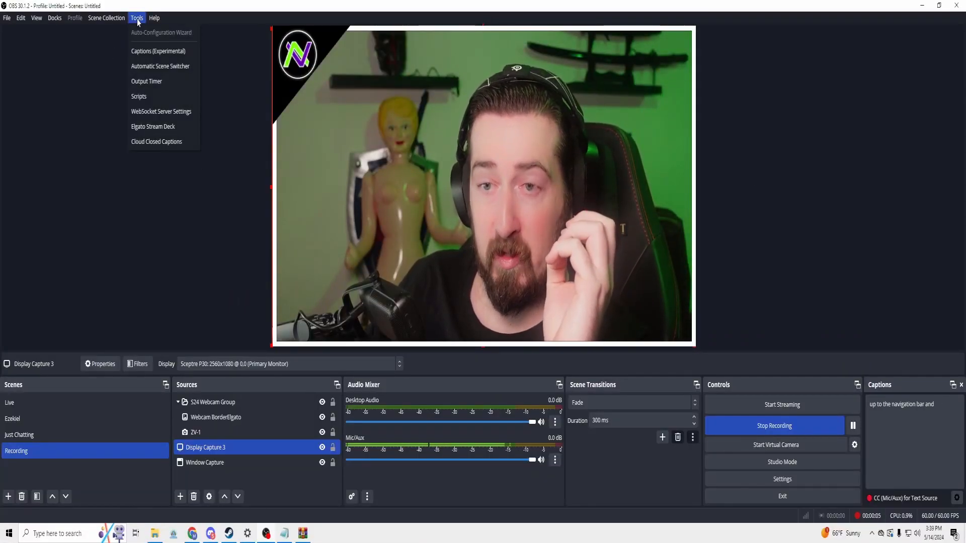
click(159, 141)
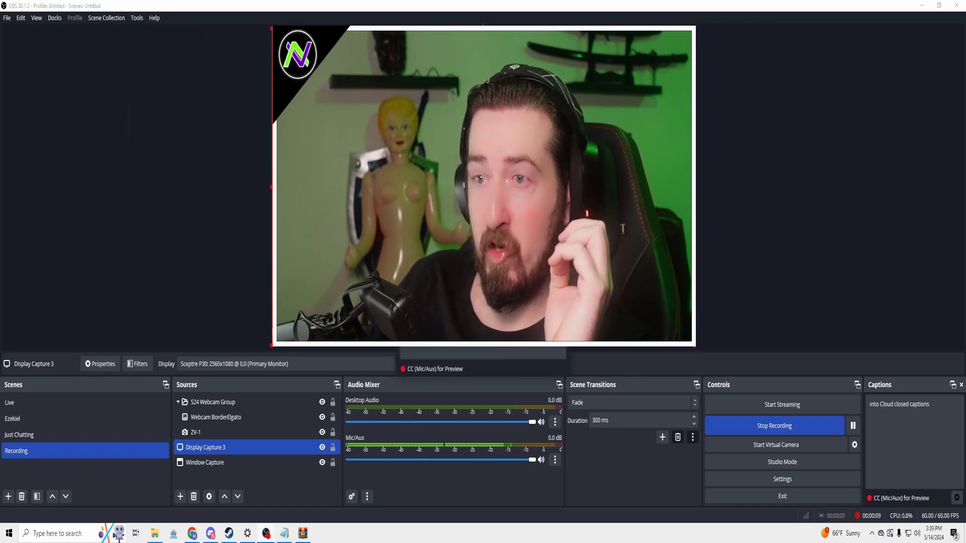
click(957, 498)
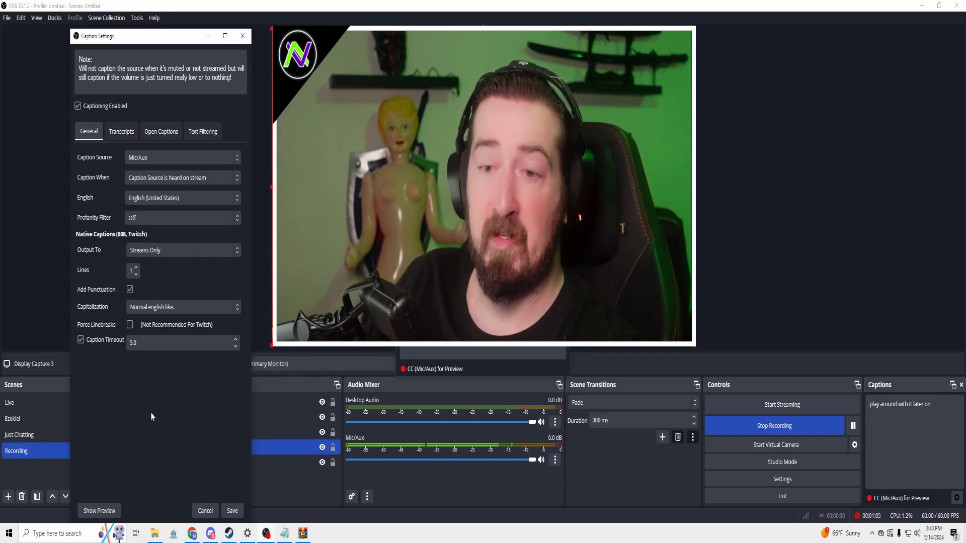
click(232, 511)
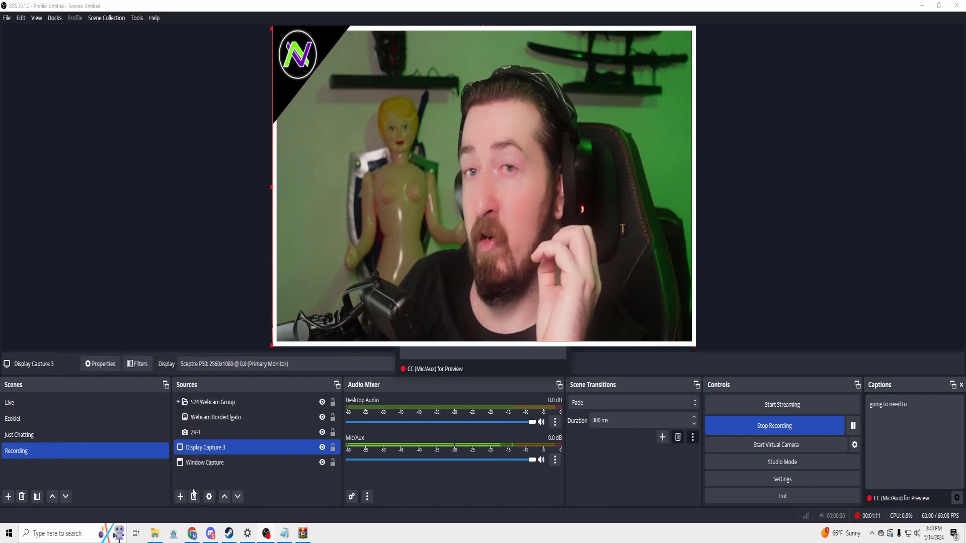
Add a Text (GDI+) source named CC to the Recording scene and accept its default text properties.
click(180, 500)
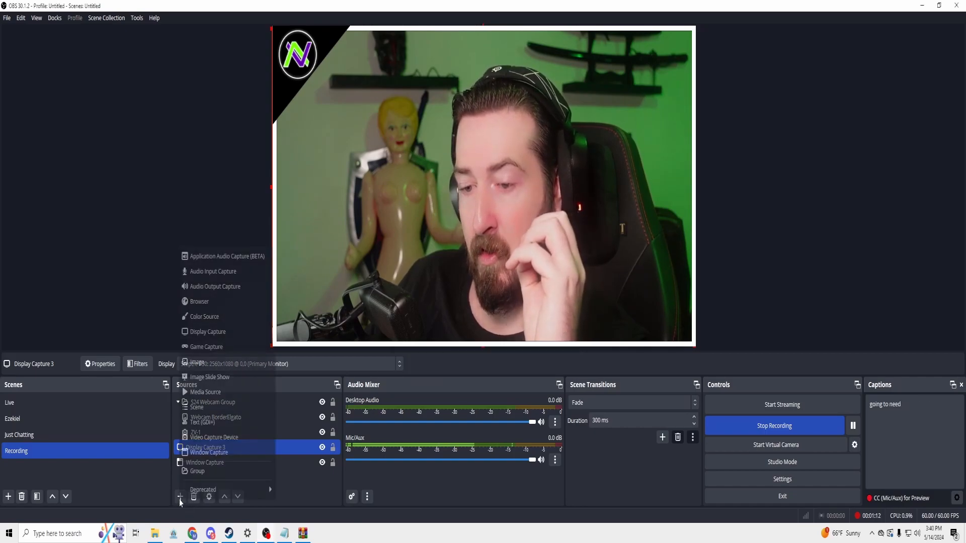
click(201, 427)
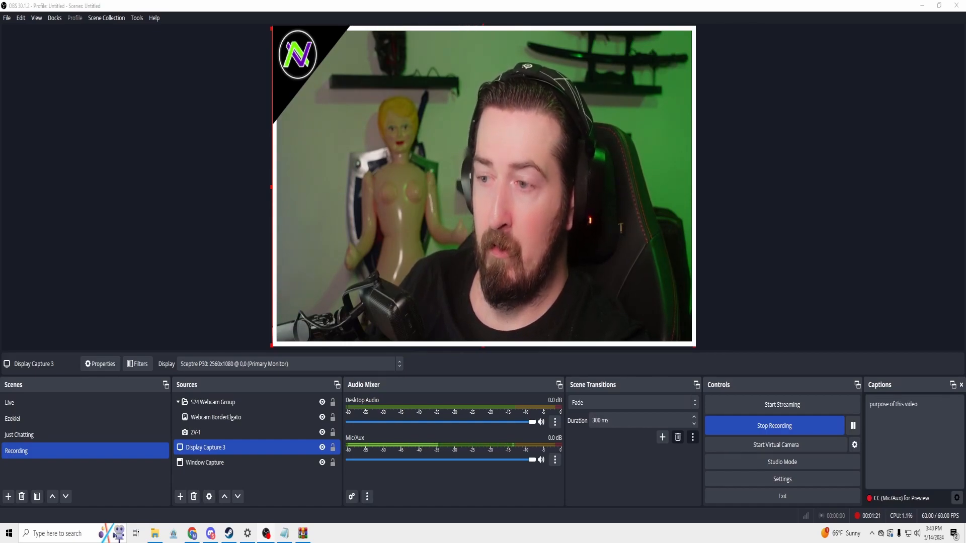
key(Return)
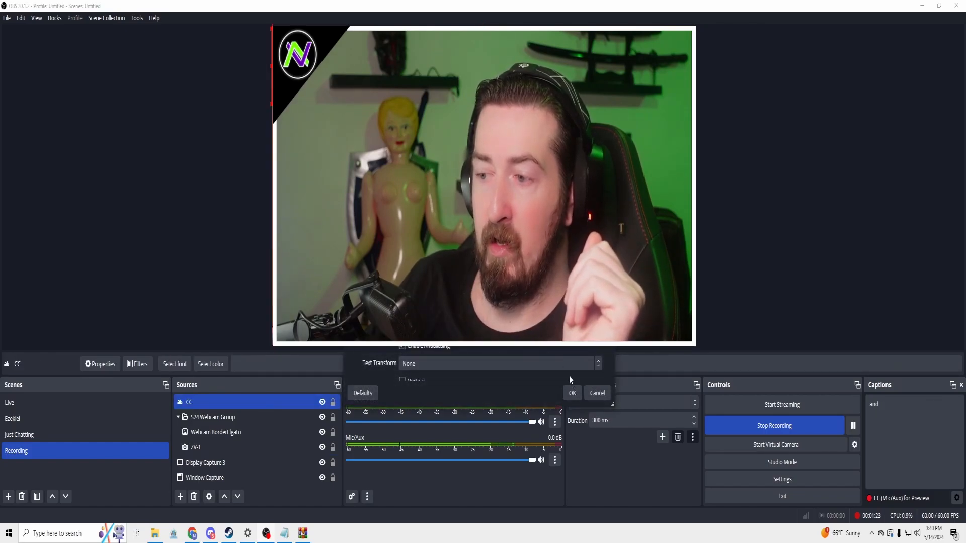
scroll(500, 367, down, 2)
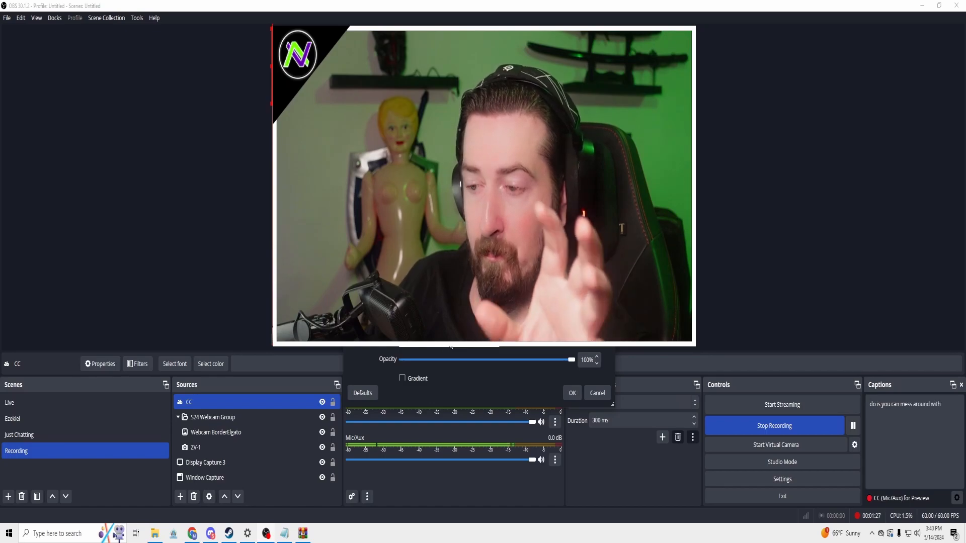
scroll(478, 367, down, 2)
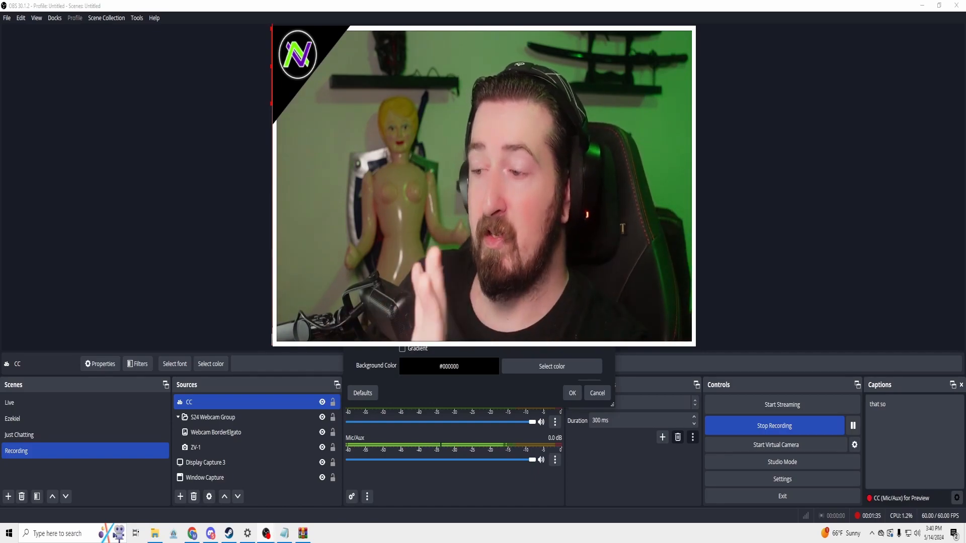
click(571, 393)
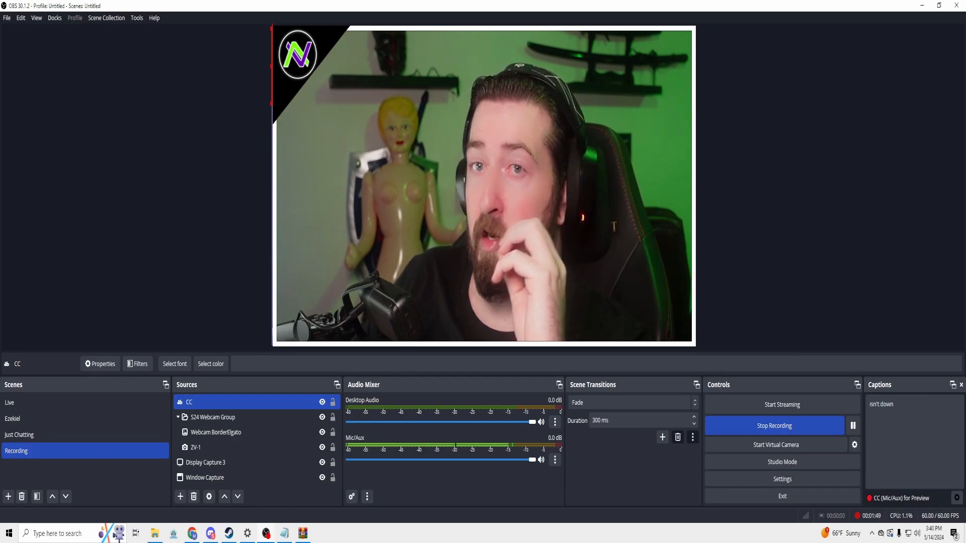
Add an enabled Open Captions text output in the Cloud Closed Captions settings, set its text source to CC, and save.
click(136, 18)
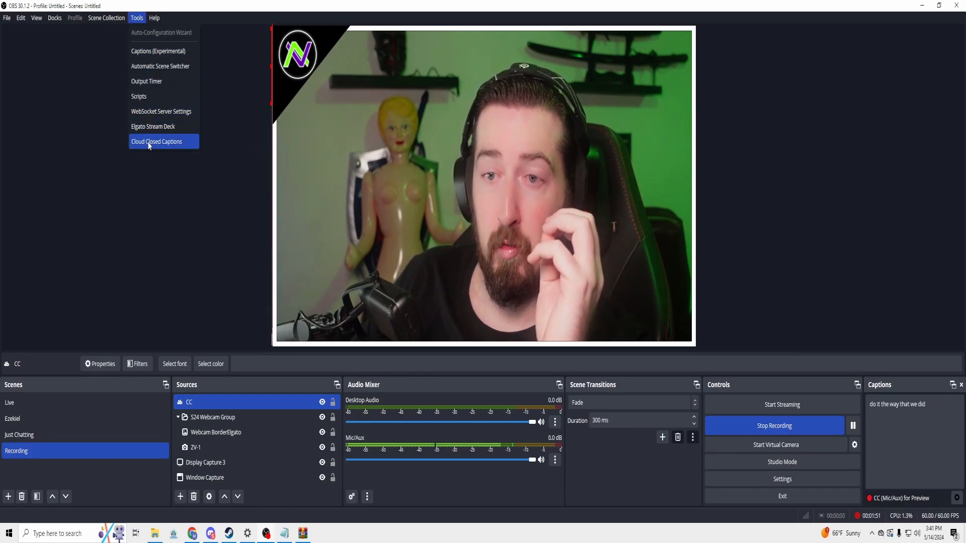
click(153, 182)
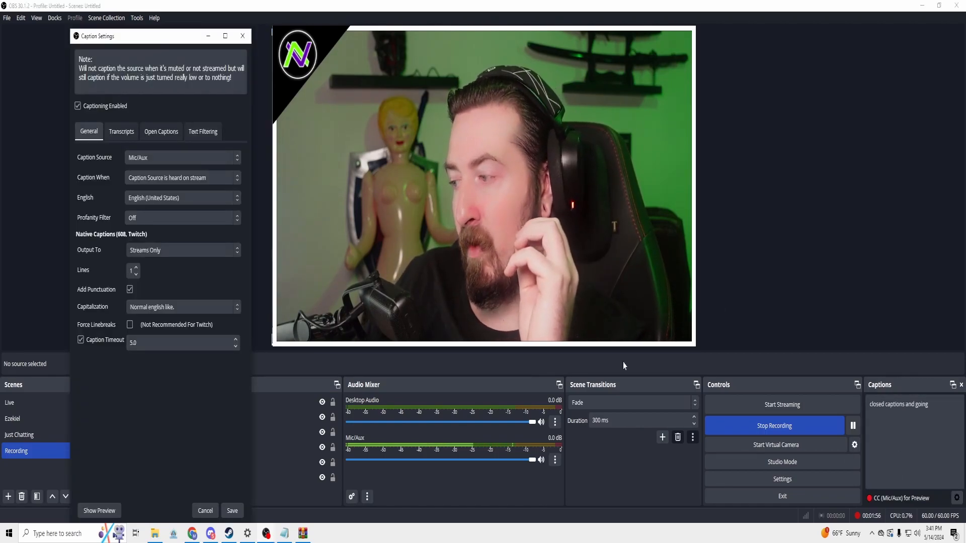
click(168, 132)
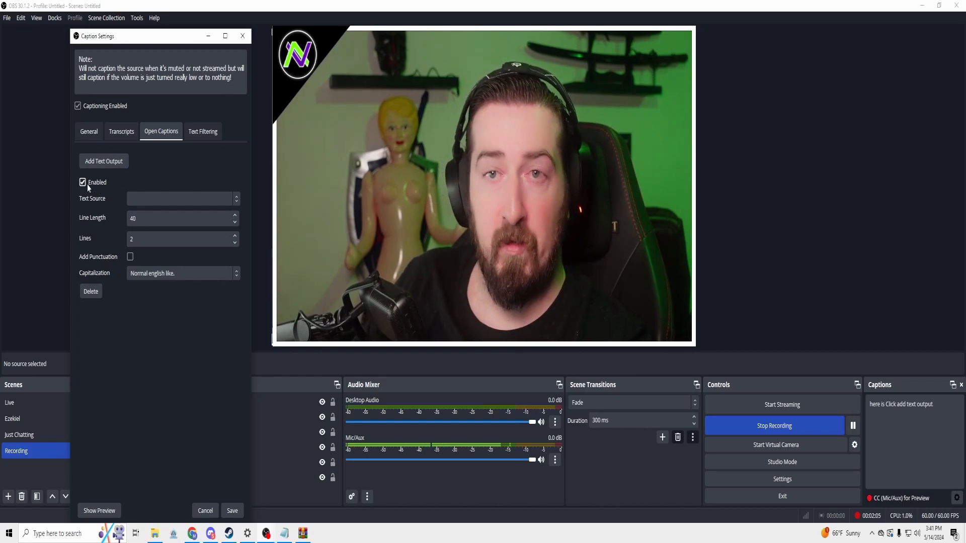
click(141, 199)
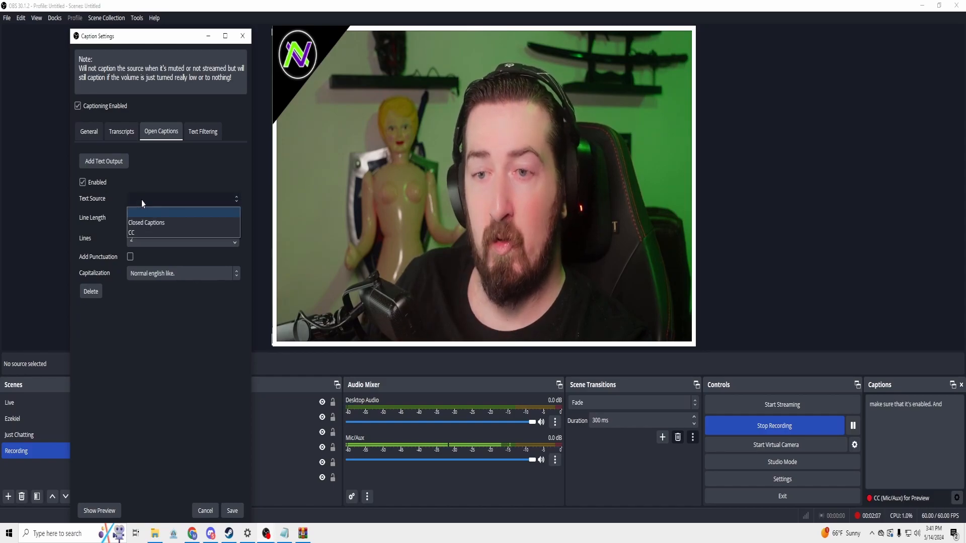
click(139, 233)
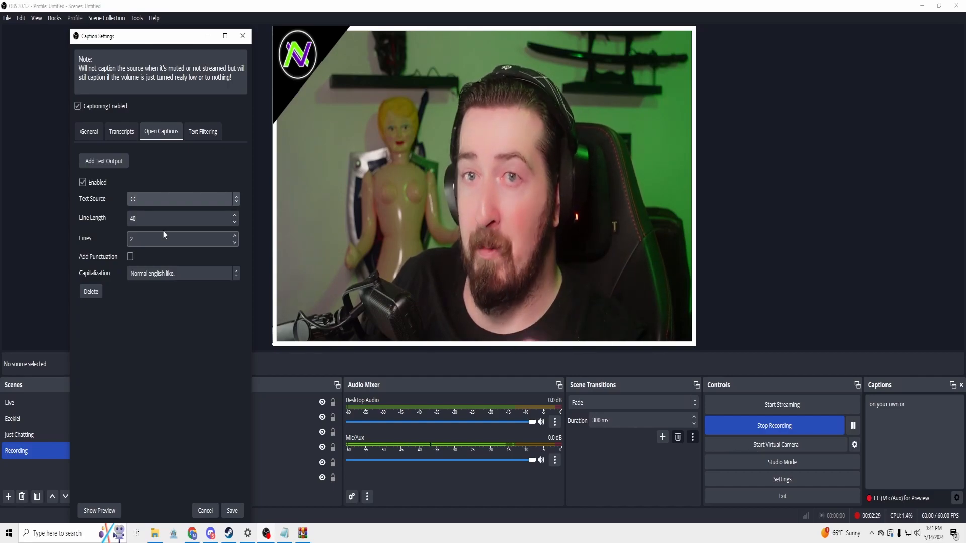
click(233, 511)
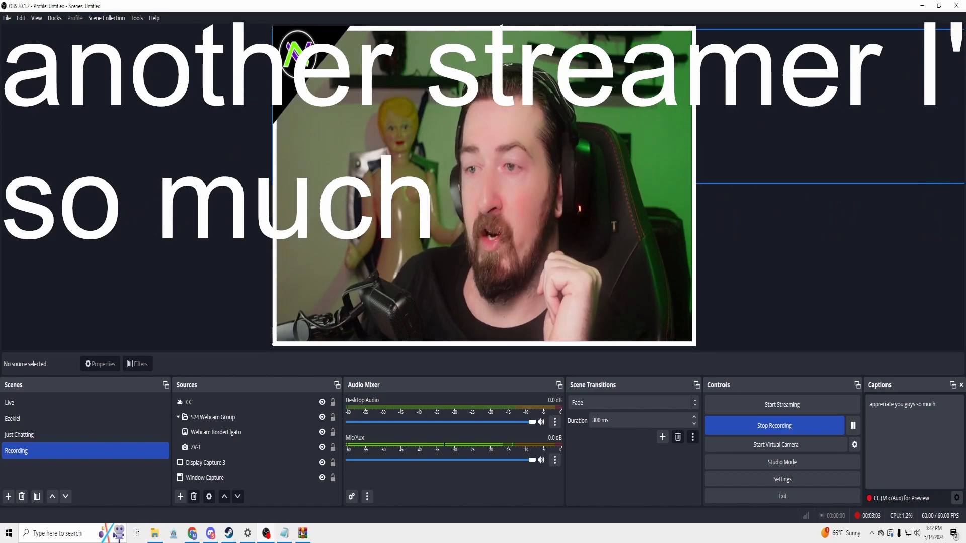
Shrink the CC caption text and position it across the lower part of the webcam picture.
drag(482, 107, 483, 125)
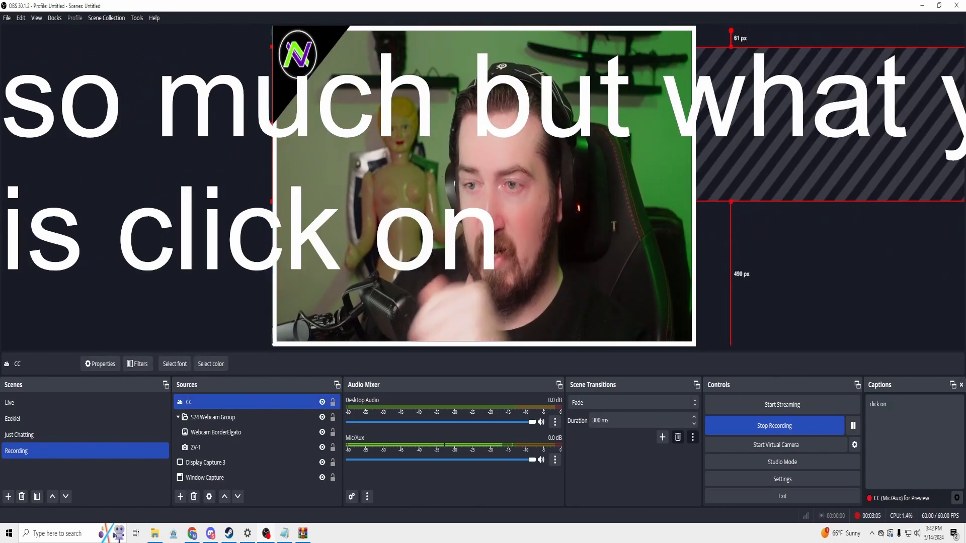
drag(272, 124, 575, 124)
drag(654, 128, 350, 220)
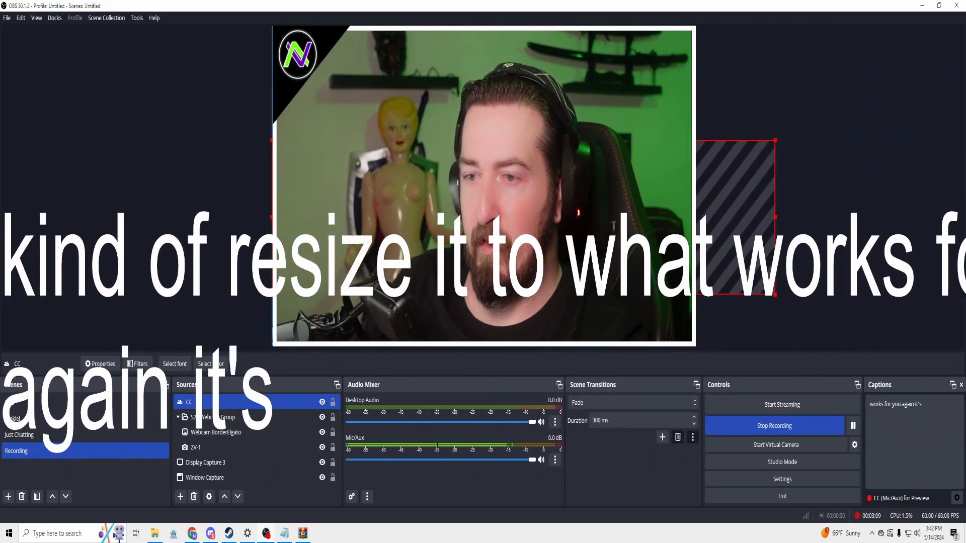
drag(272, 216, 204, 174)
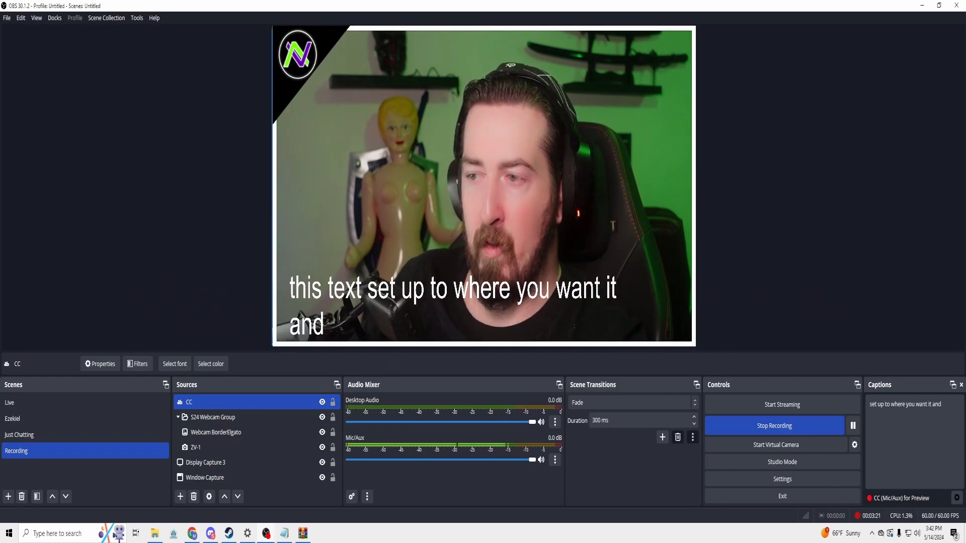
click(205, 462)
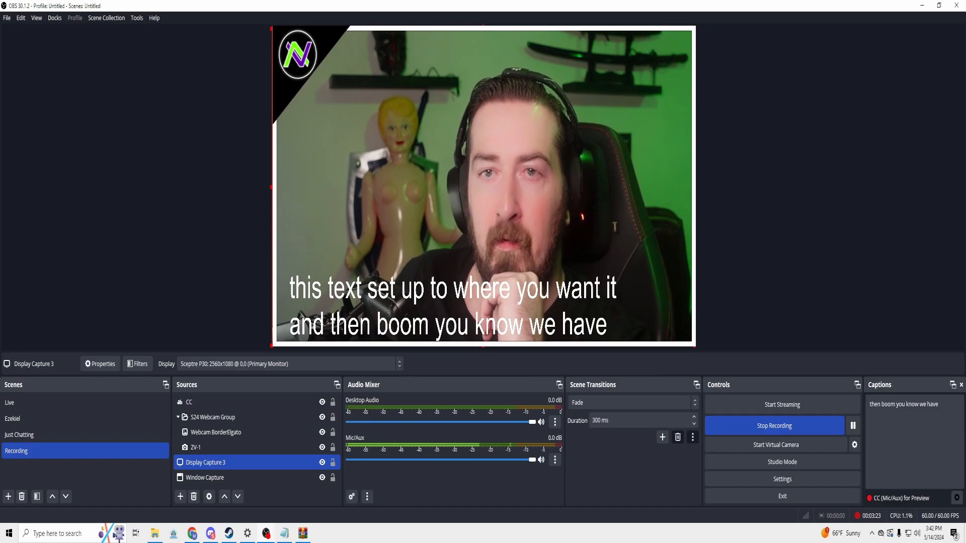